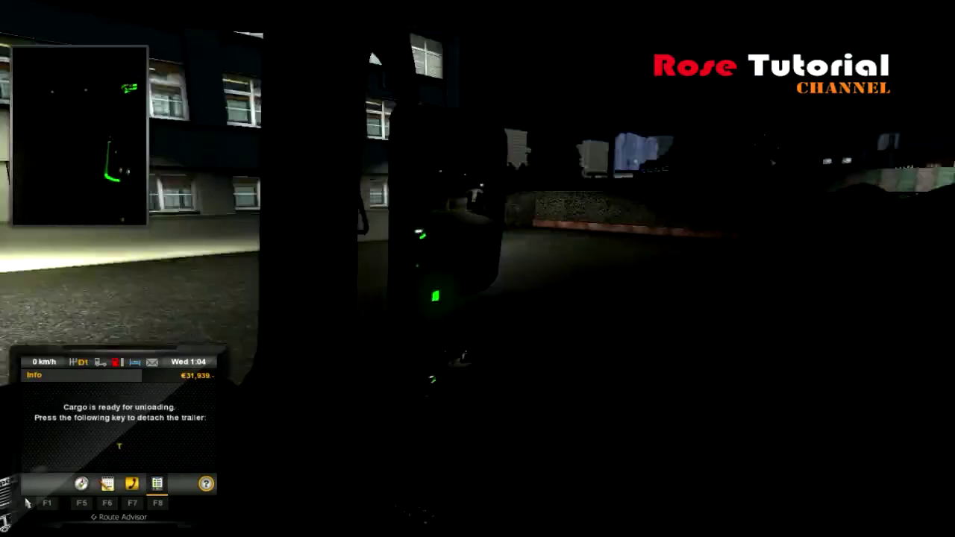
Step: Detach the trailer to finish the Pressure Tank delivery and go through the job results back to the main menu
key("t")
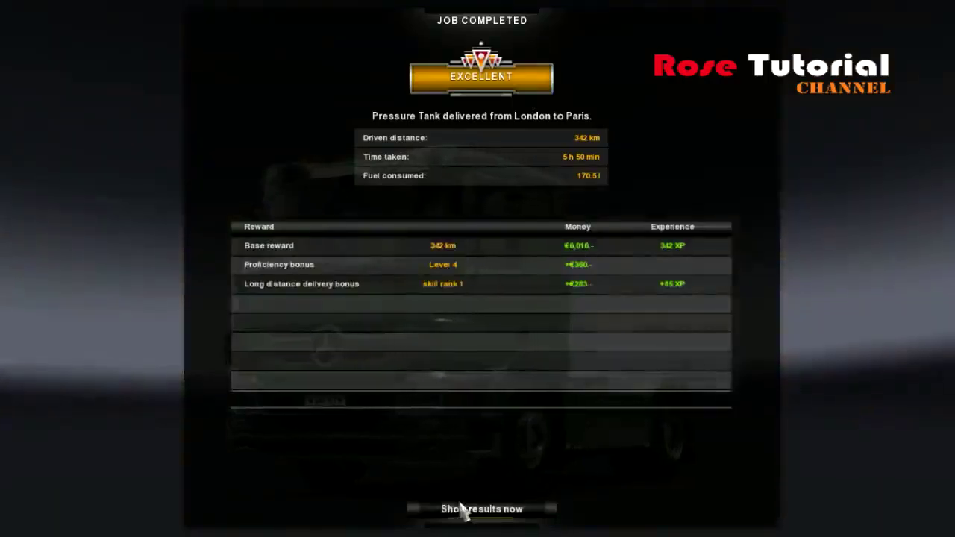
left_click(462, 508)
left_click(478, 509)
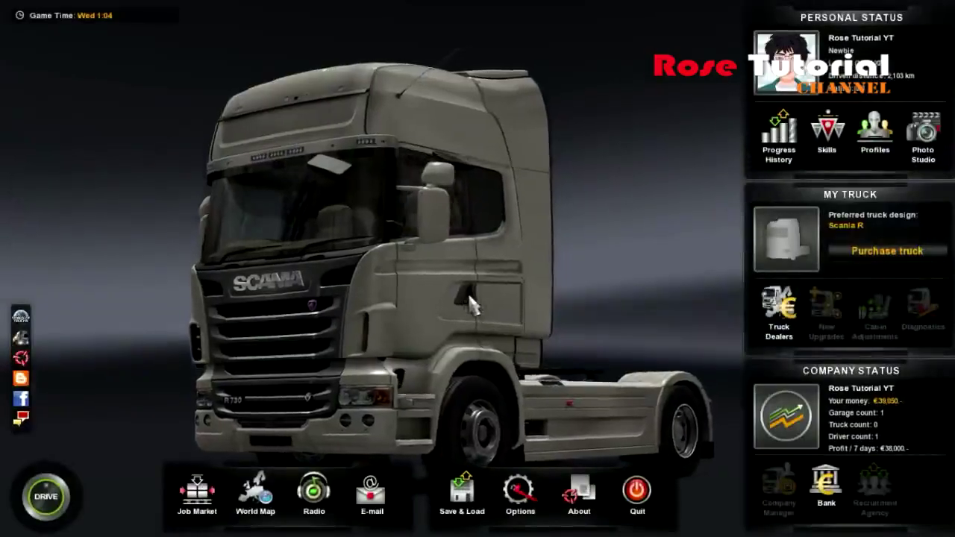
Step: Save the current game progress over the existing save named 1
left_click(460, 498)
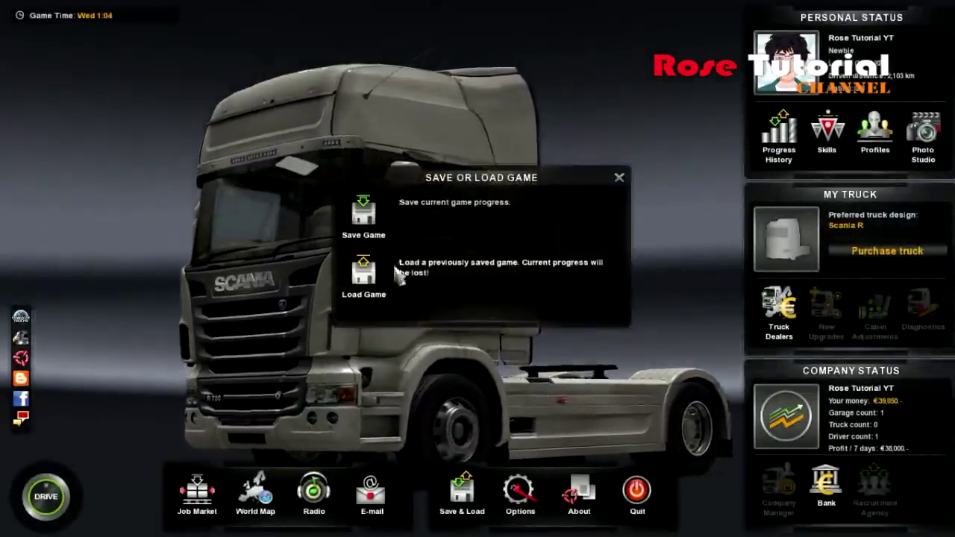
left_click(400, 216)
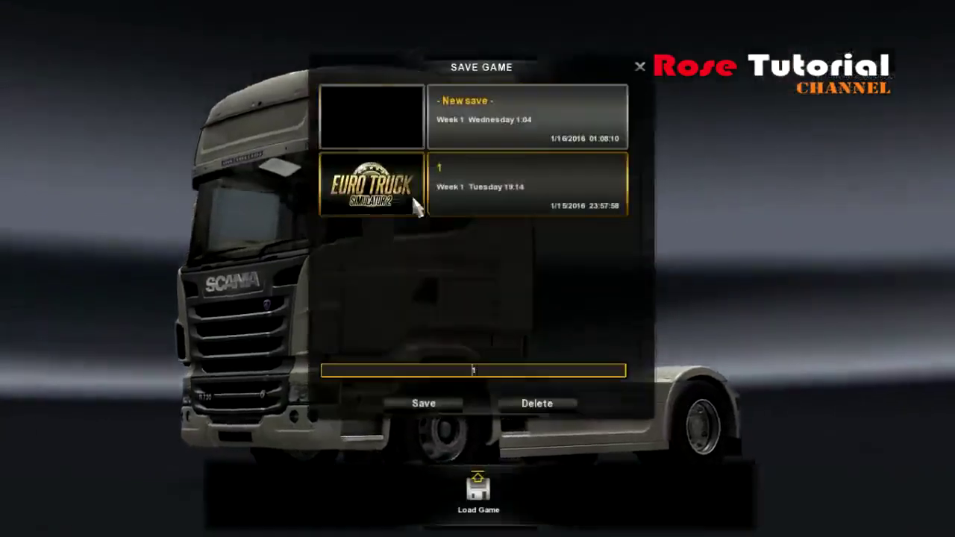
left_click(422, 402)
left_click(437, 349)
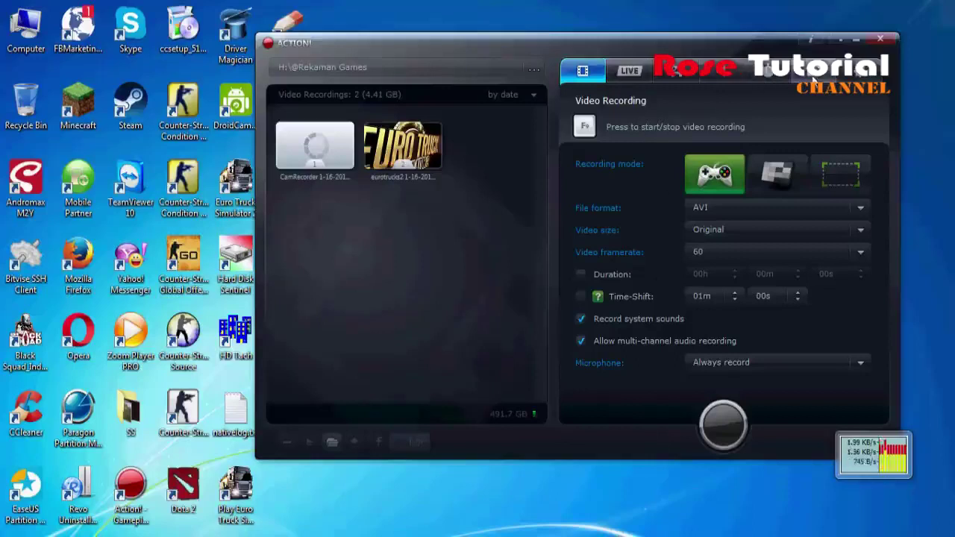
Step: In Action!, review the available file format, video size and framerate options for video recording without changing them
left_click(723, 211)
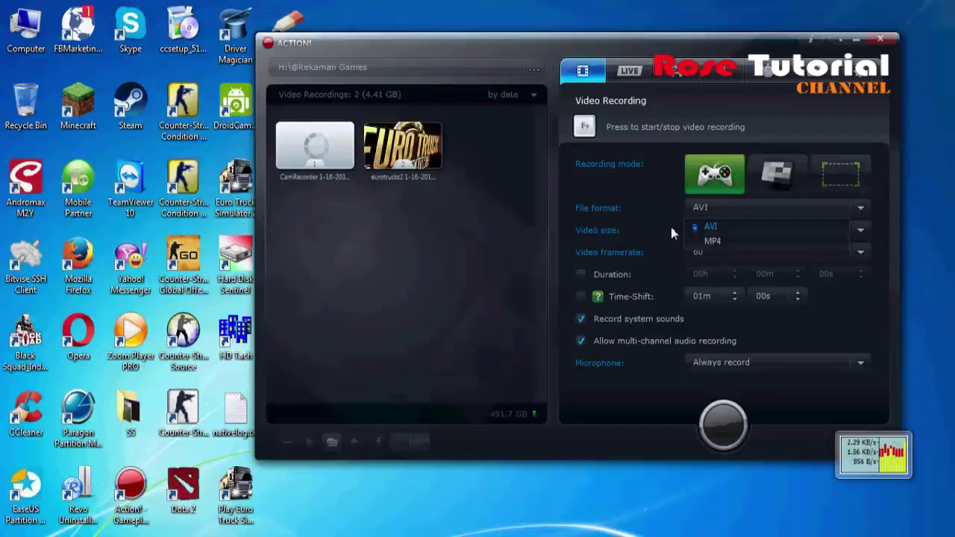
left_click(552, 185)
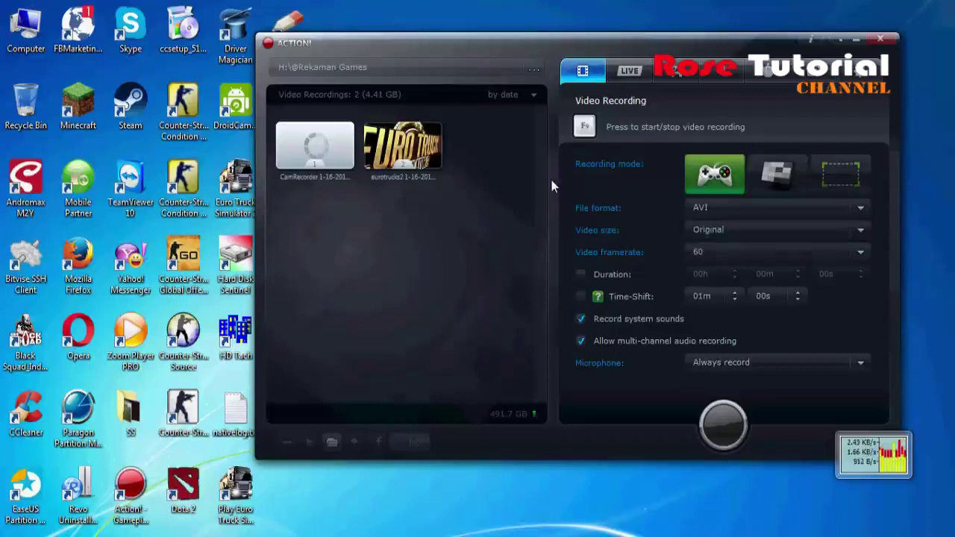
left_click(719, 228)
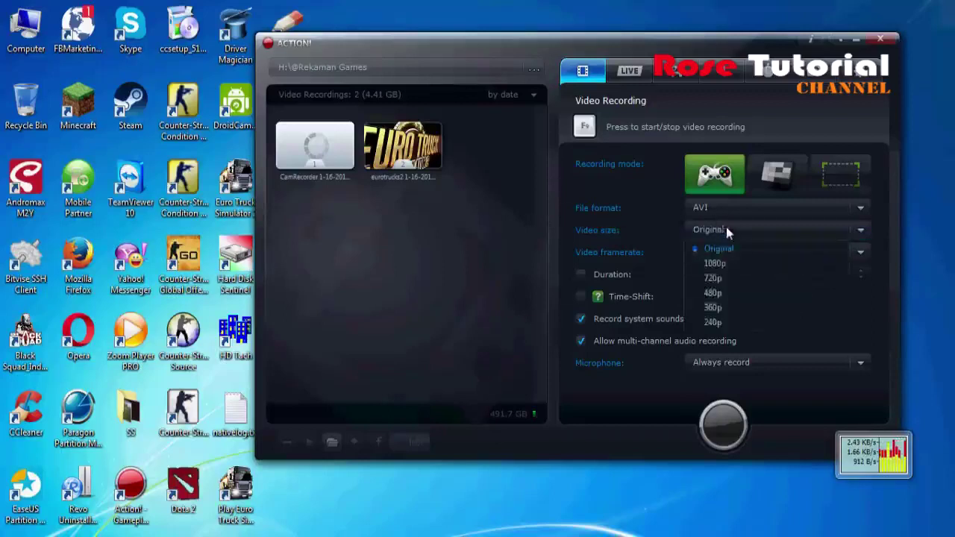
left_click(726, 227)
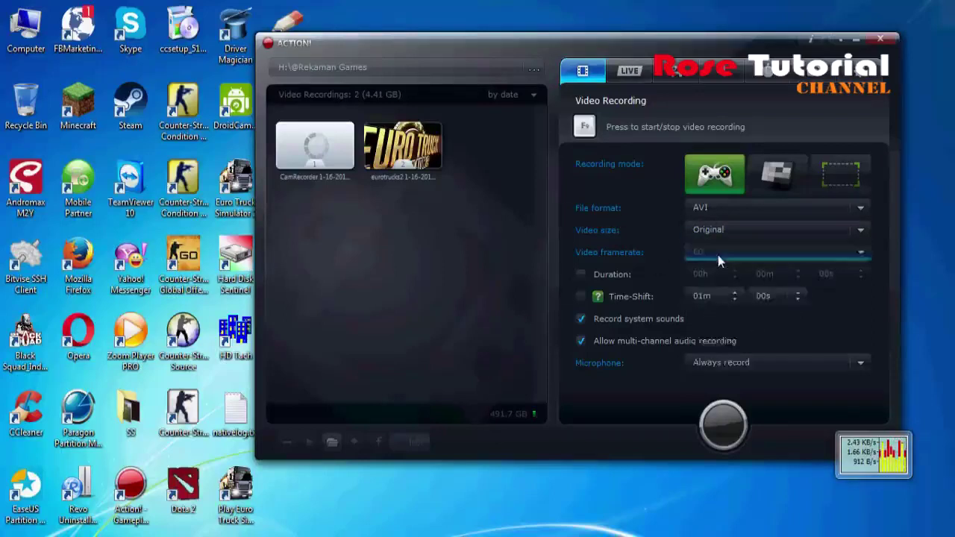
left_click(717, 255)
left_click(722, 252)
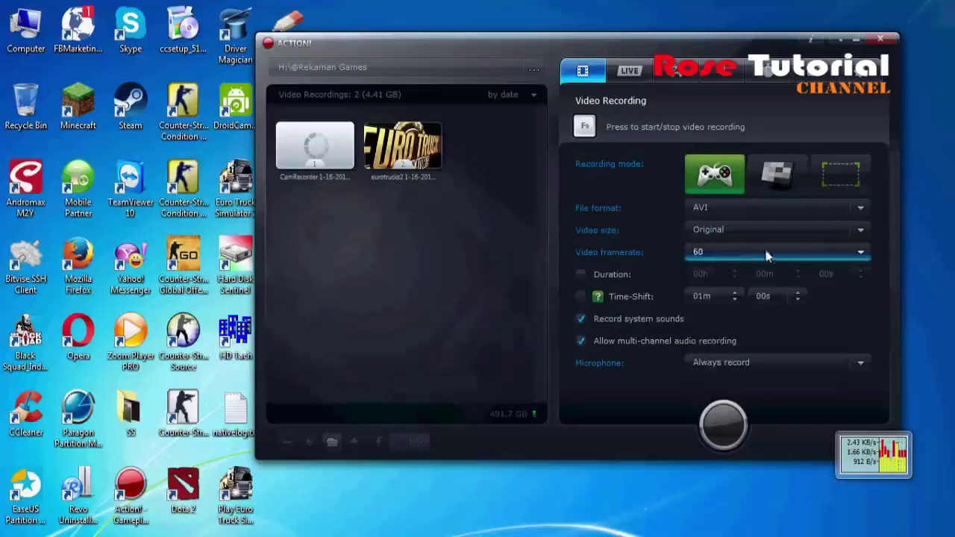
Step: Open the audio settings and review the selectable microphone audio devices
left_click(863, 69)
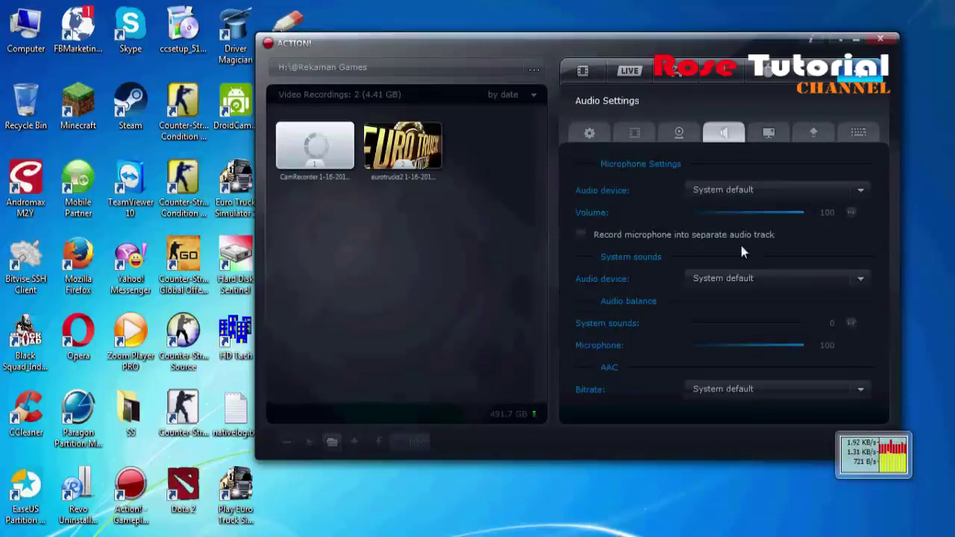
left_click(866, 193)
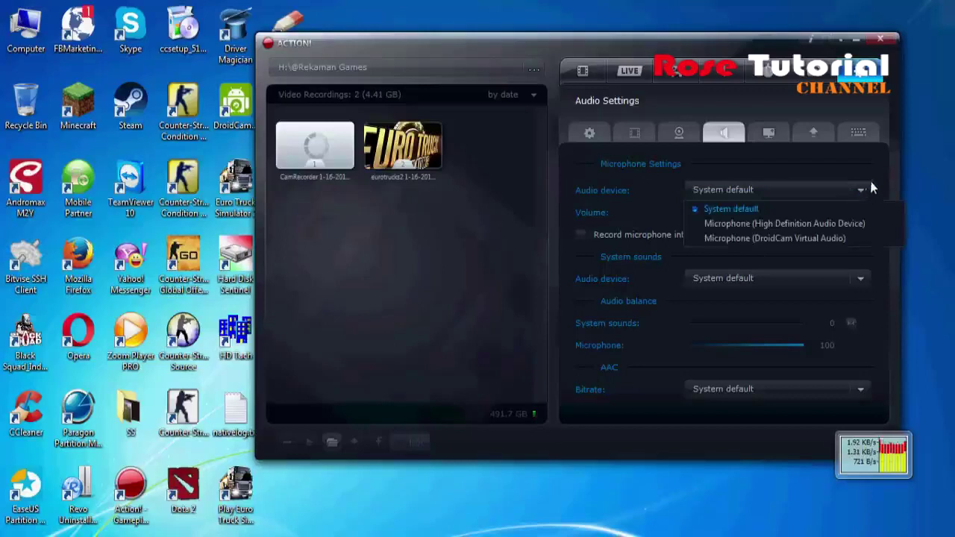
left_click(878, 171)
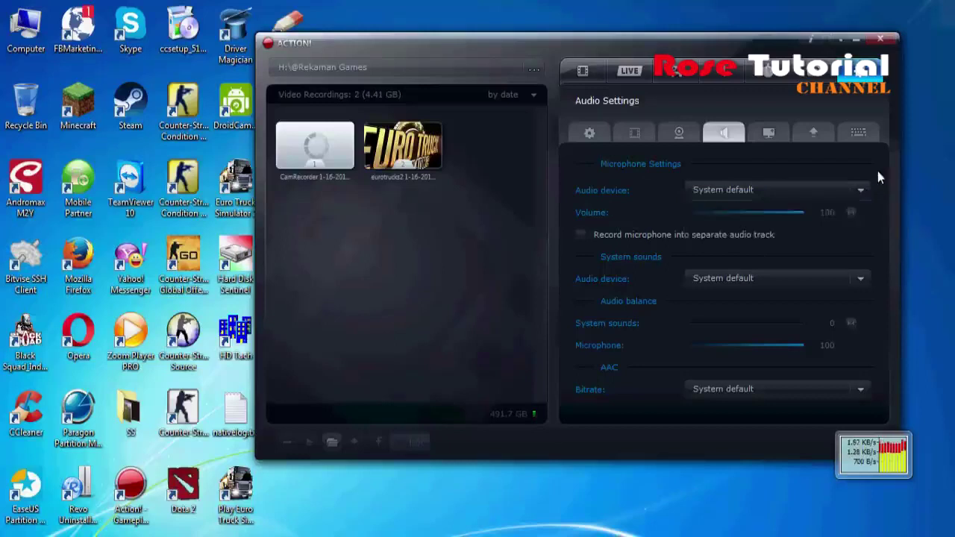
Step: Look through the HUD, export and remaining settings pages, and return to the audio settings
left_click(771, 134)
left_click(812, 129)
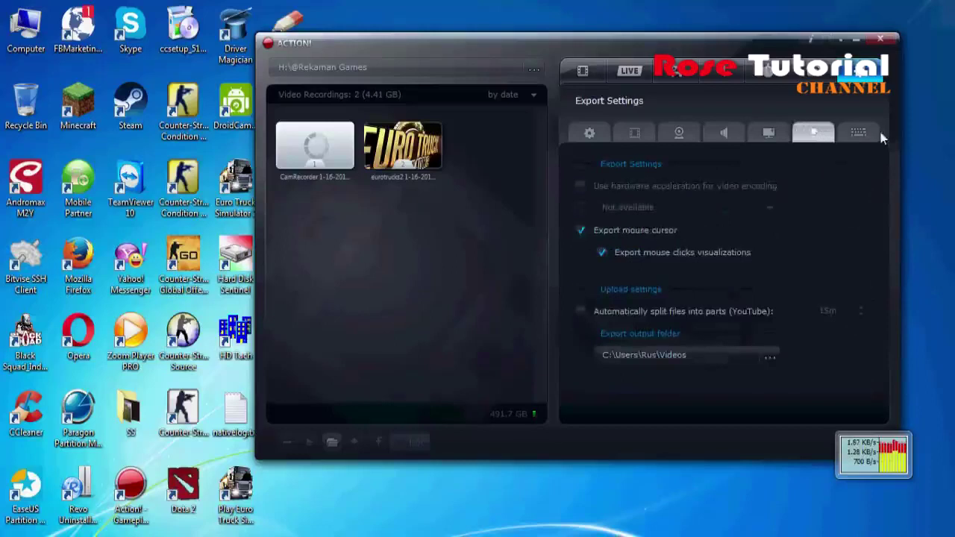
left_click(873, 134)
left_click(813, 132)
left_click(770, 134)
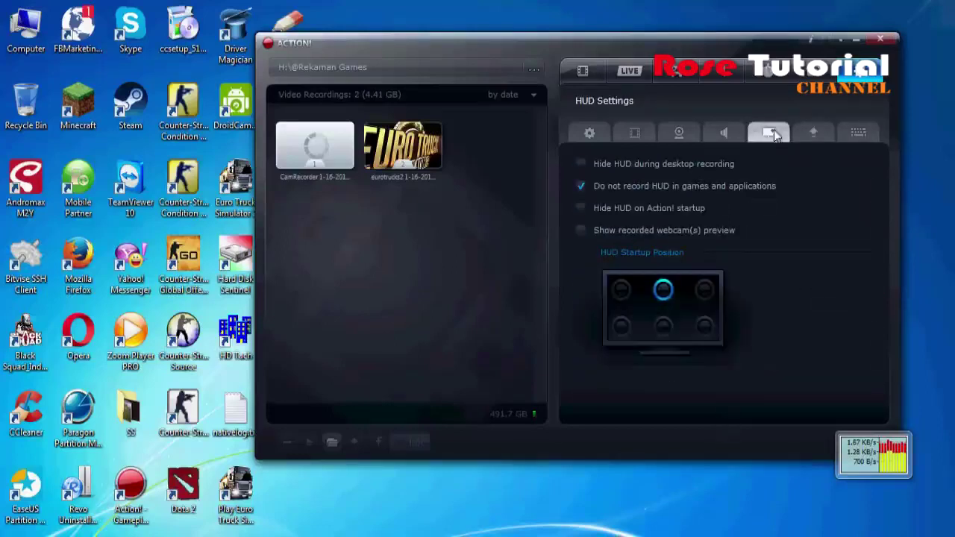
left_click(724, 133)
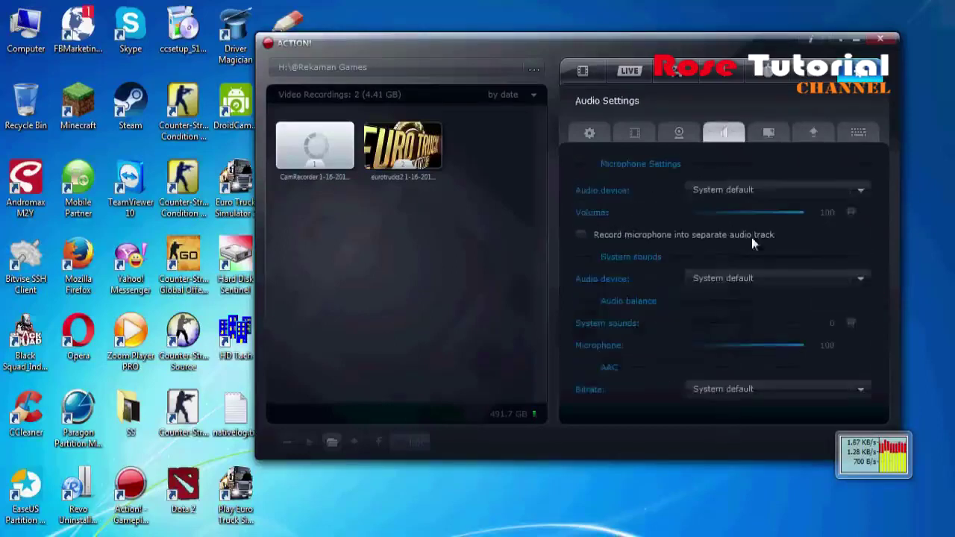
Step: Examine the general and video recording settings, and return to the main video recording options
left_click(589, 133)
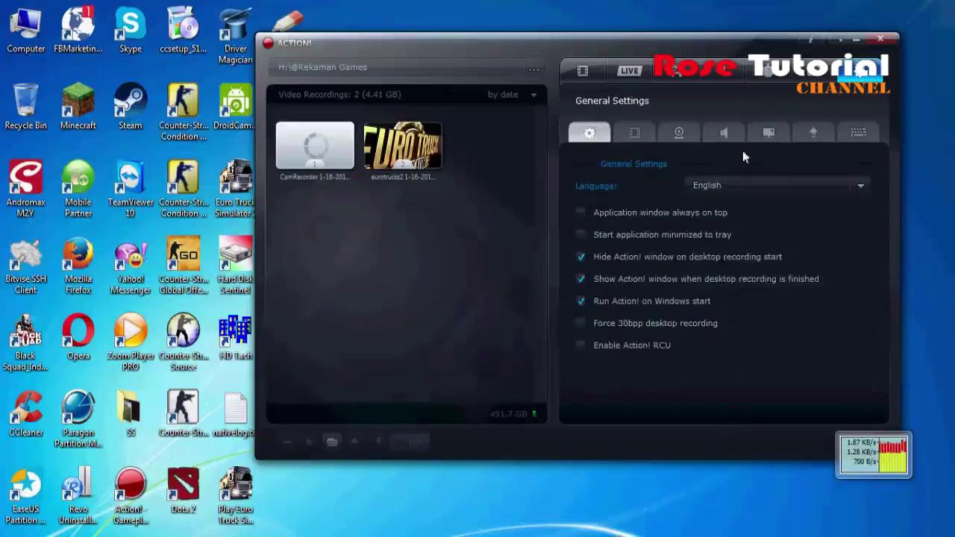
left_click(645, 137)
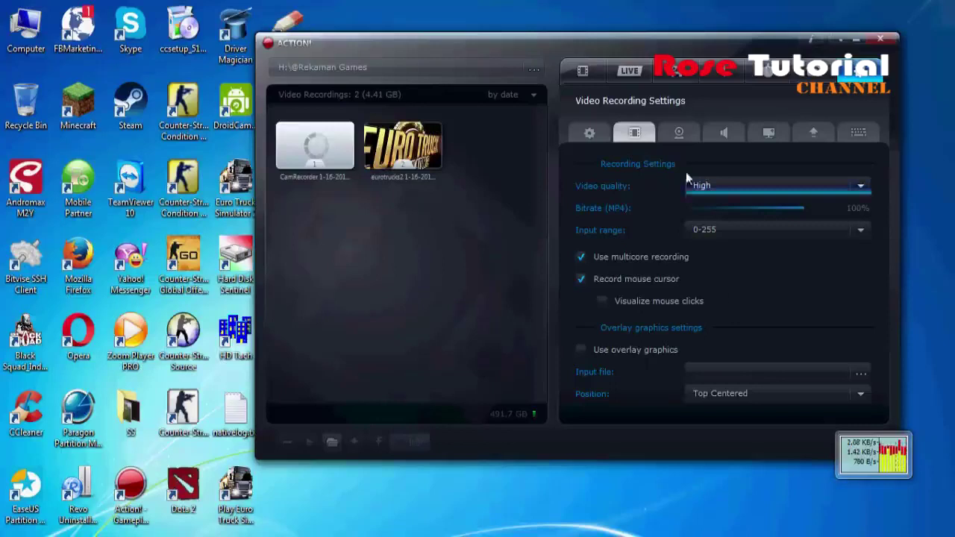
left_click(597, 126)
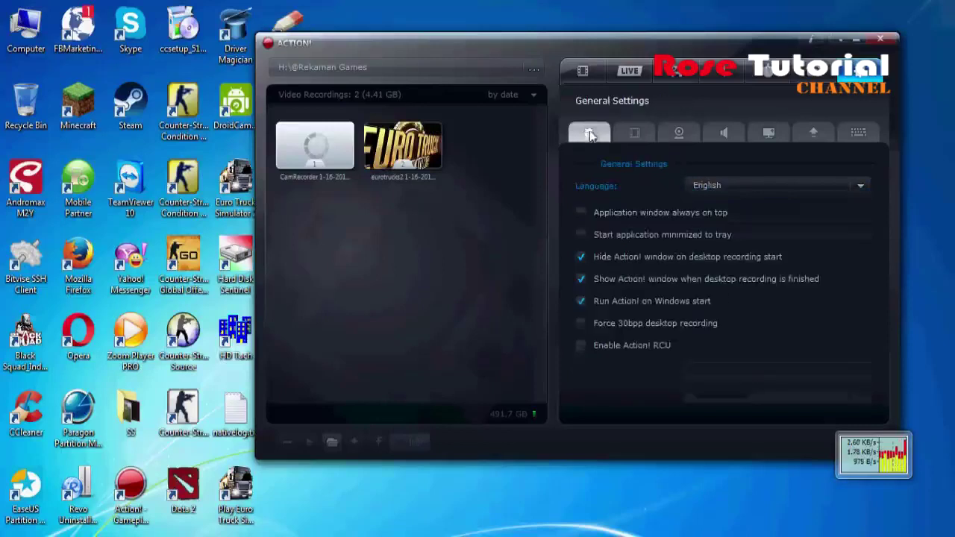
left_click(582, 75)
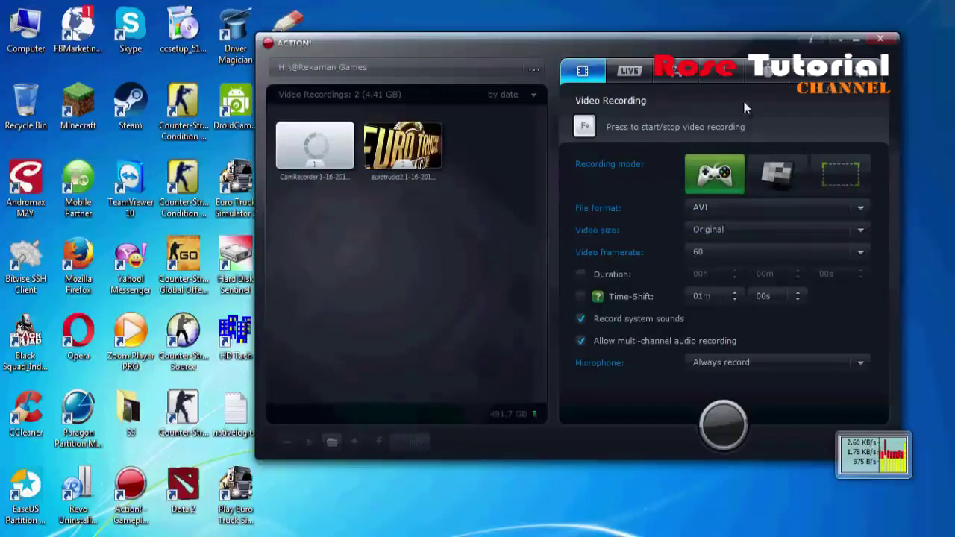
Step: View the audio recording and benchmarking pages, and read the program's version and trademark information
left_click(715, 74)
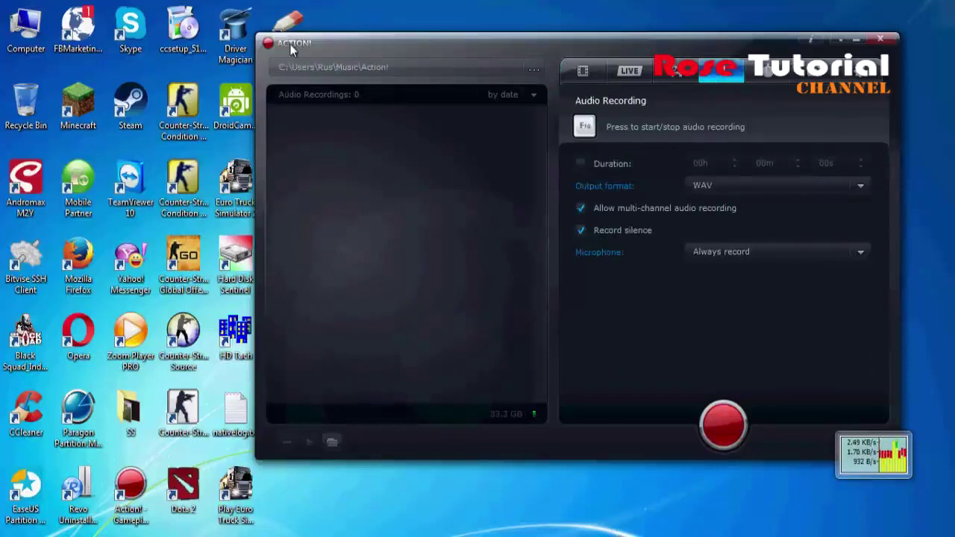
left_click(762, 79)
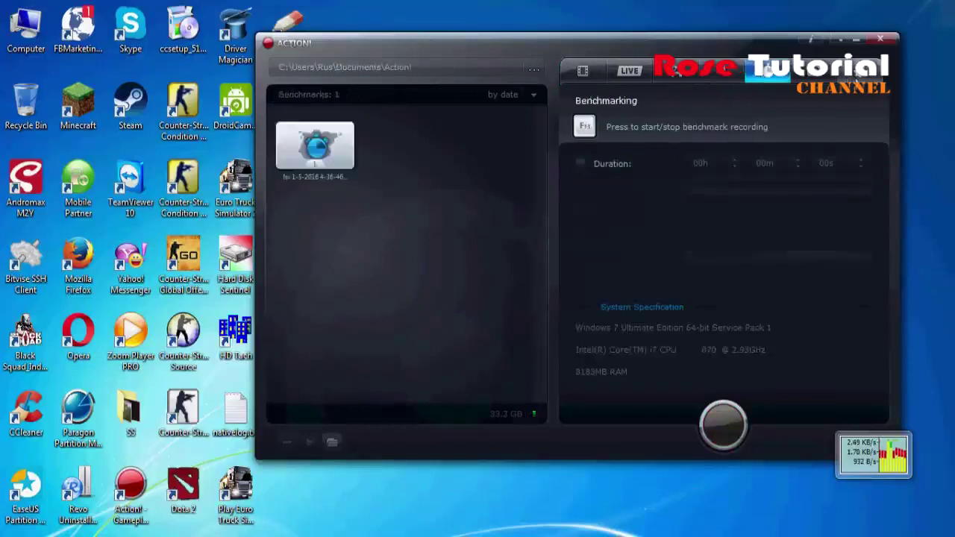
left_click(813, 40)
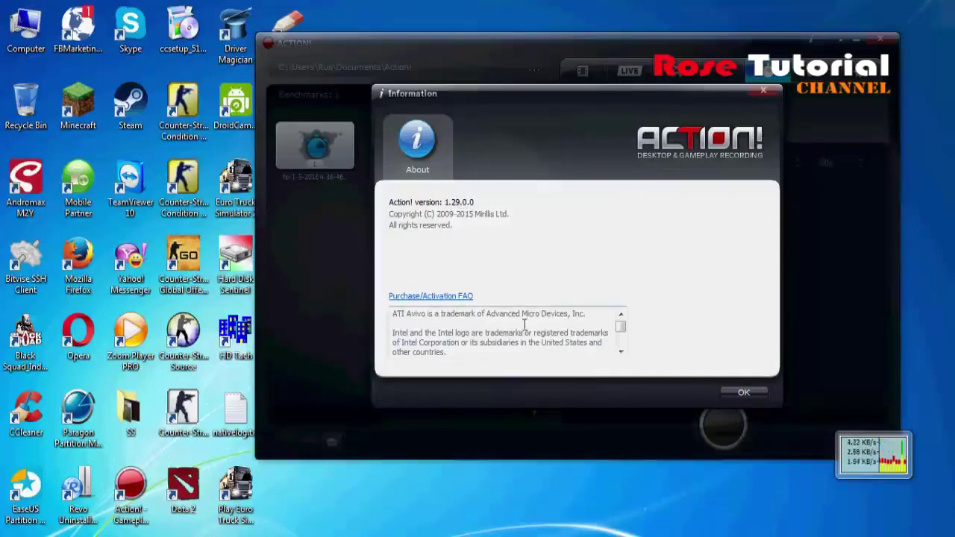
left_click_drag(619, 326, 622, 346)
left_click(761, 91)
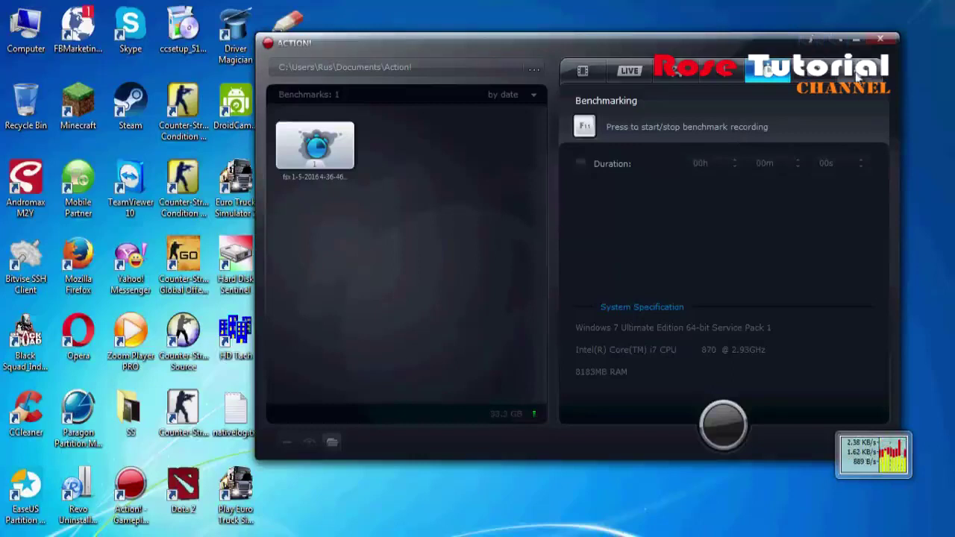
Step: Check the general settings and reopen the program's version information briefly, closing it again
left_click(841, 39)
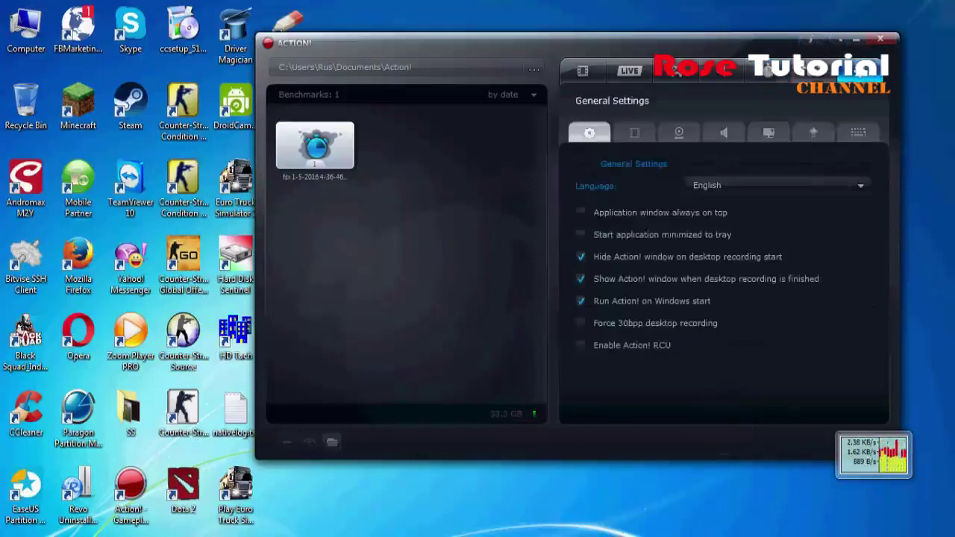
left_click(813, 42)
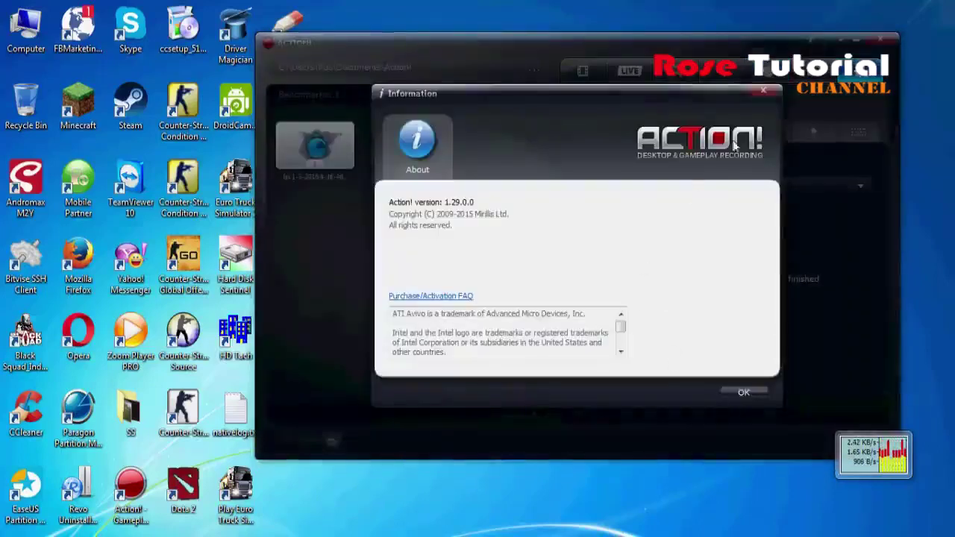
left_click(763, 90)
Step: Look through the screenshot, benchmarking, audio and live streaming pages, and return to video recording
left_click(808, 74)
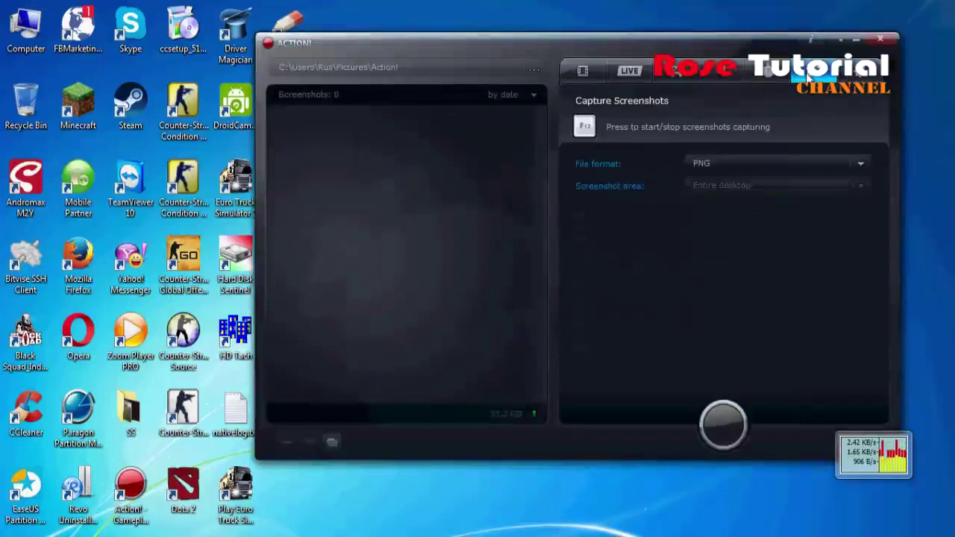
left_click(752, 76)
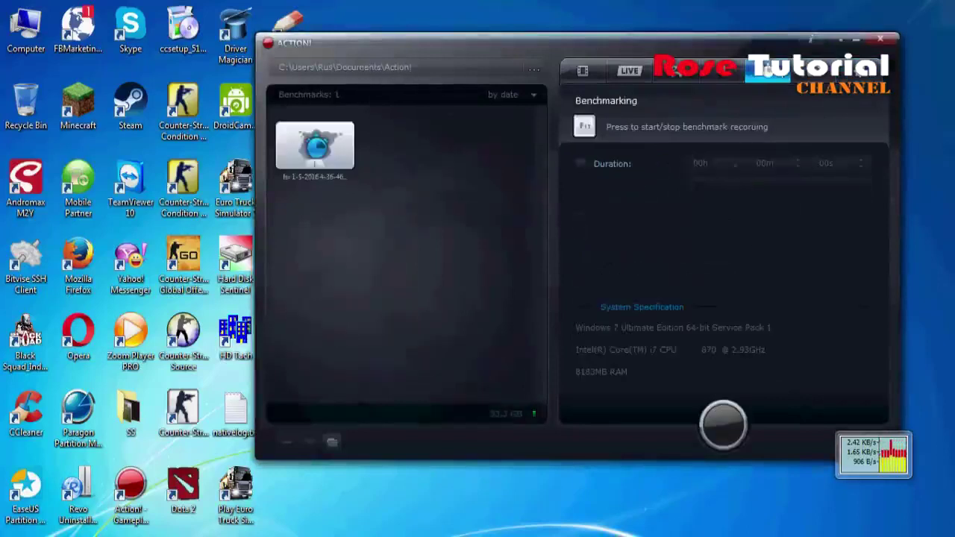
left_click(720, 73)
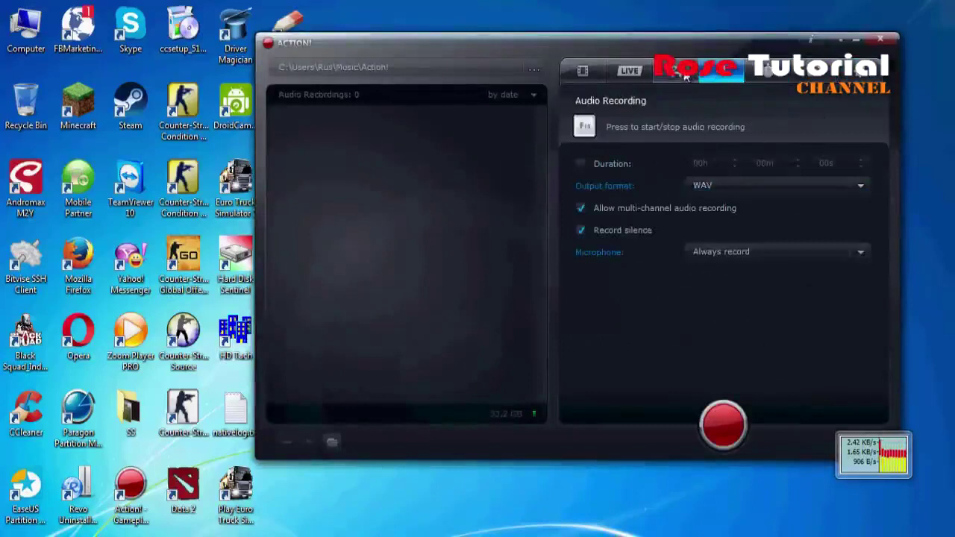
left_click(624, 79)
left_click(587, 70)
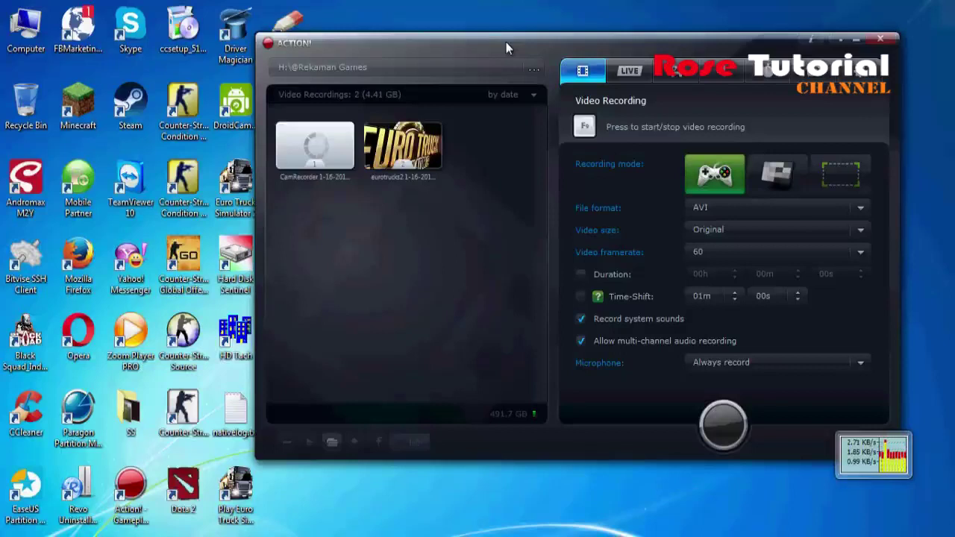
Step: Move the Action! window slightly higher on the desktop and read the full trademark notes in its version information
left_click_drag(505, 42, 514, 19)
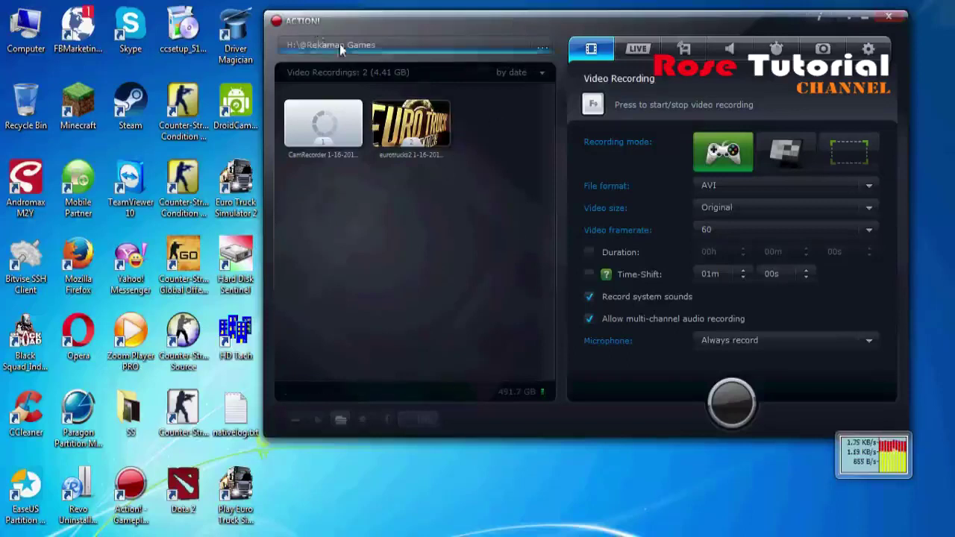
left_click(820, 18)
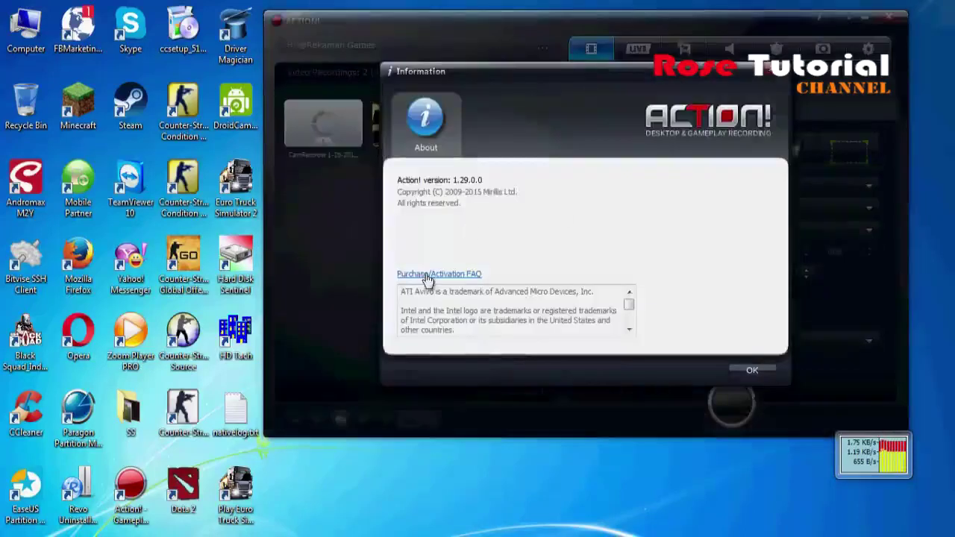
scroll(631, 314, "down", 3)
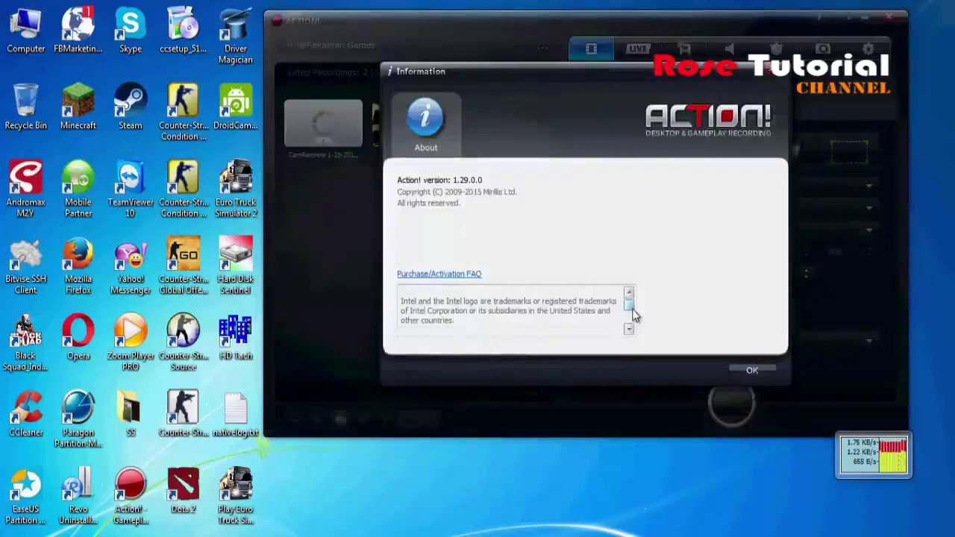
scroll(634, 333, "up", 1)
scroll(631, 312, "up", 2)
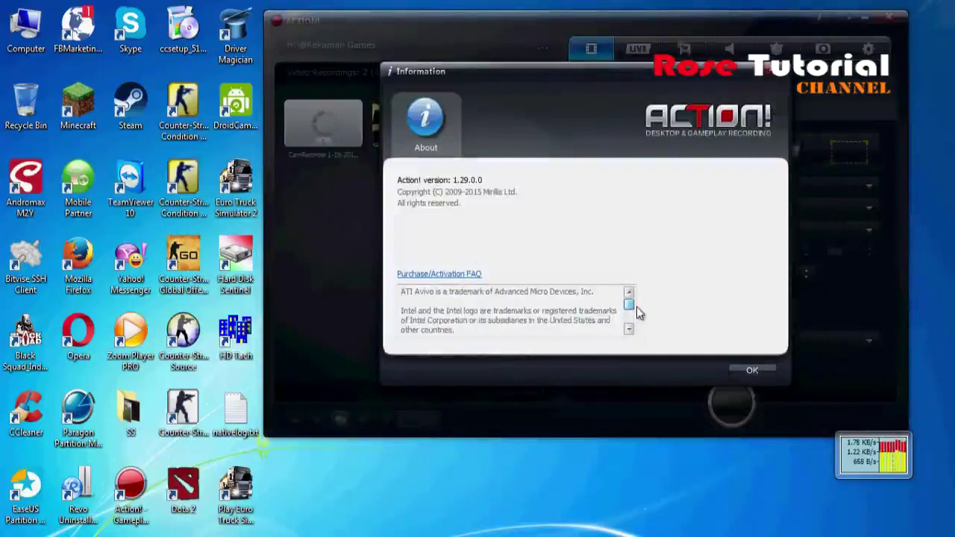
scroll(605, 316, "down", 1)
scroll(601, 315, "down", 2)
scroll(602, 316, "up", 1)
scroll(602, 315, "down", 1)
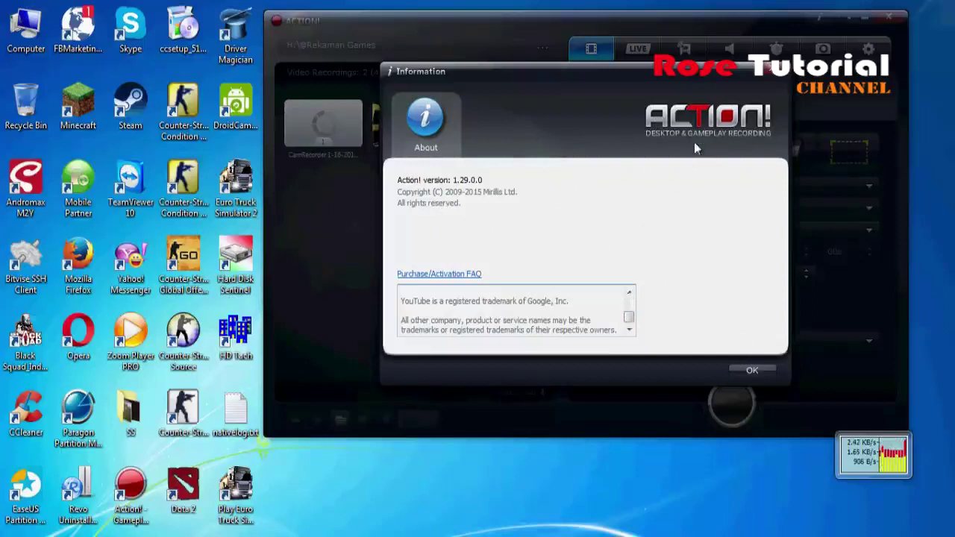
left_click(763, 372)
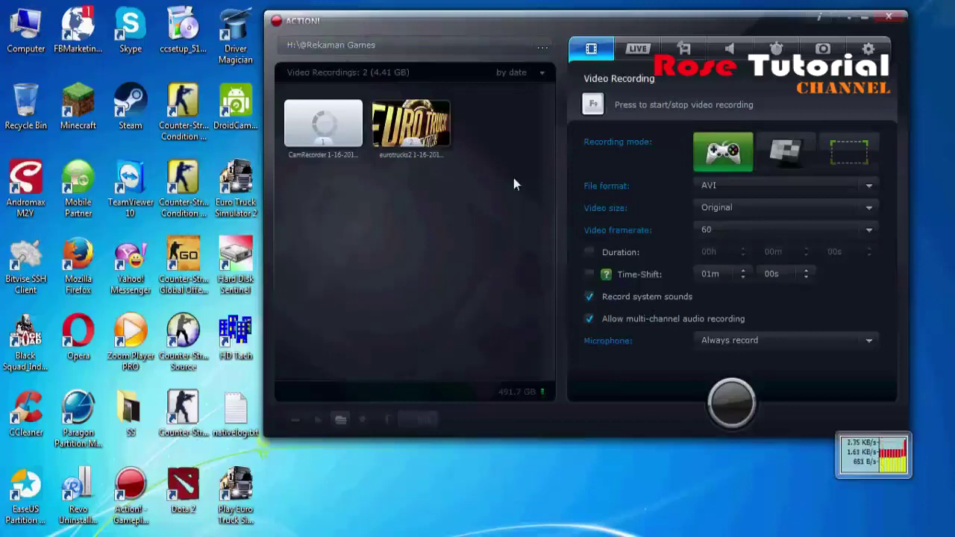
Step: Play the eurotrucks2 recording briefly to check it, pause it and close the player
left_click(426, 134)
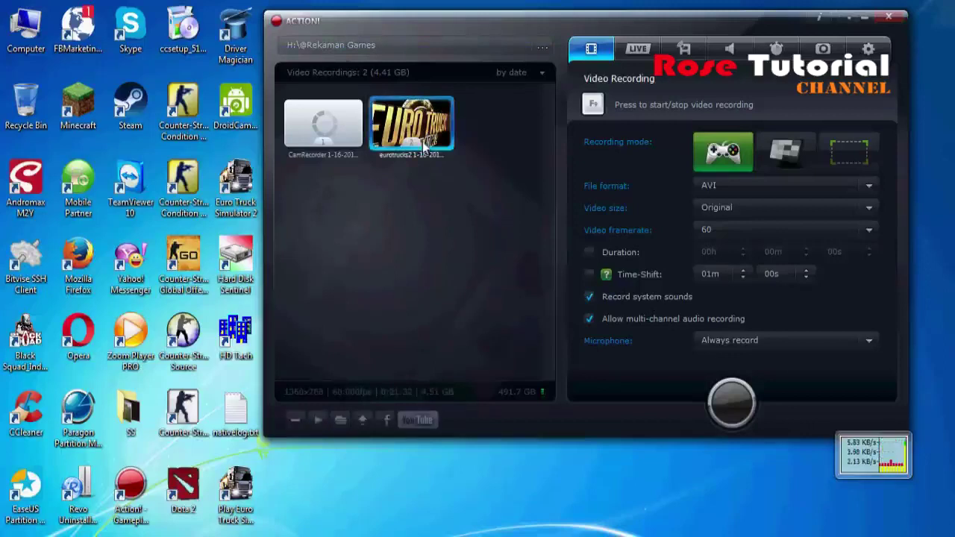
left_click(323, 420)
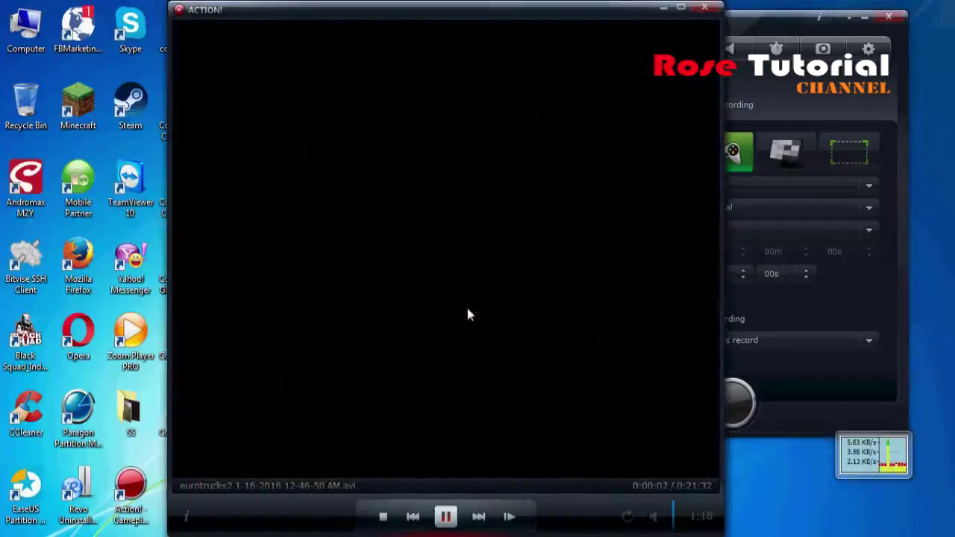
left_click(446, 516)
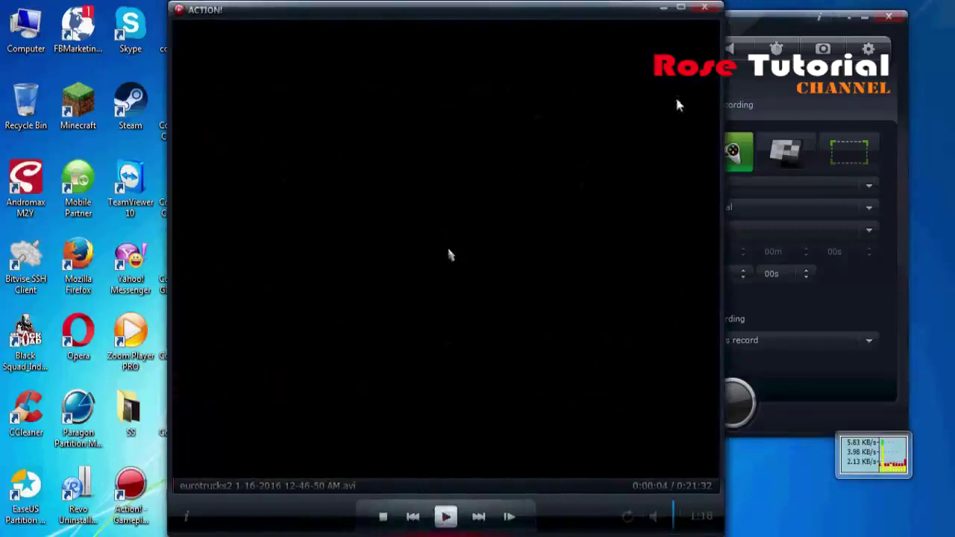
left_click(704, 8)
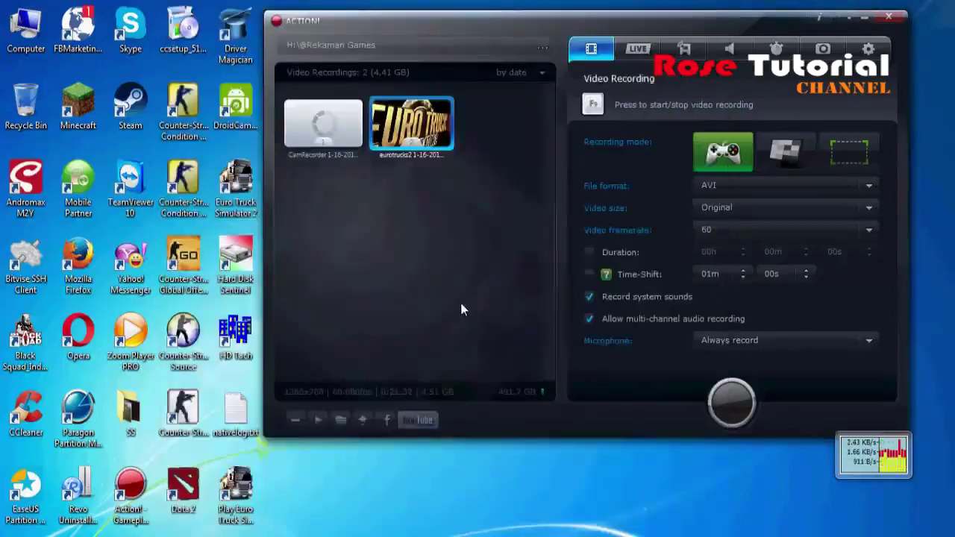